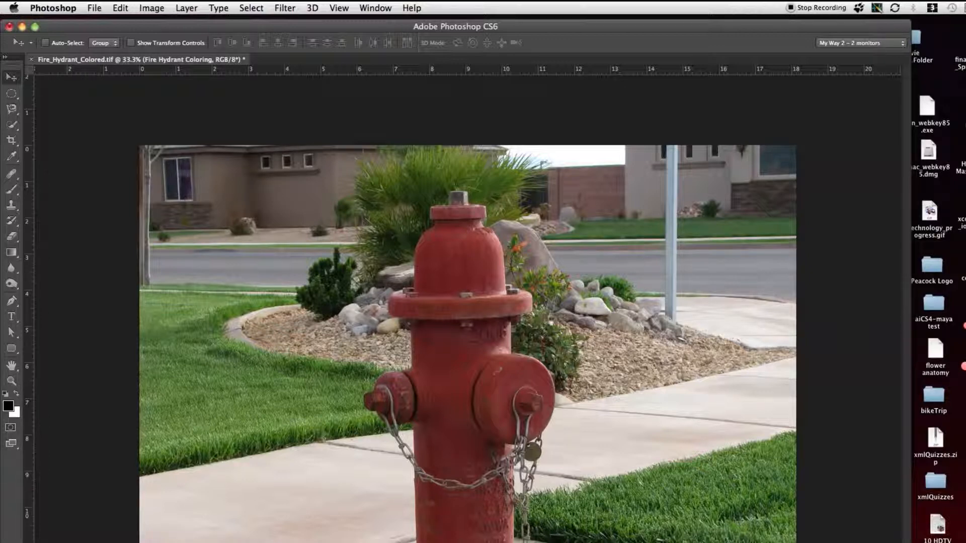
Step: Reselect the hydrant, examine the selection edges around the chain and tag up close, and clear the selection
key(super+shift+d)
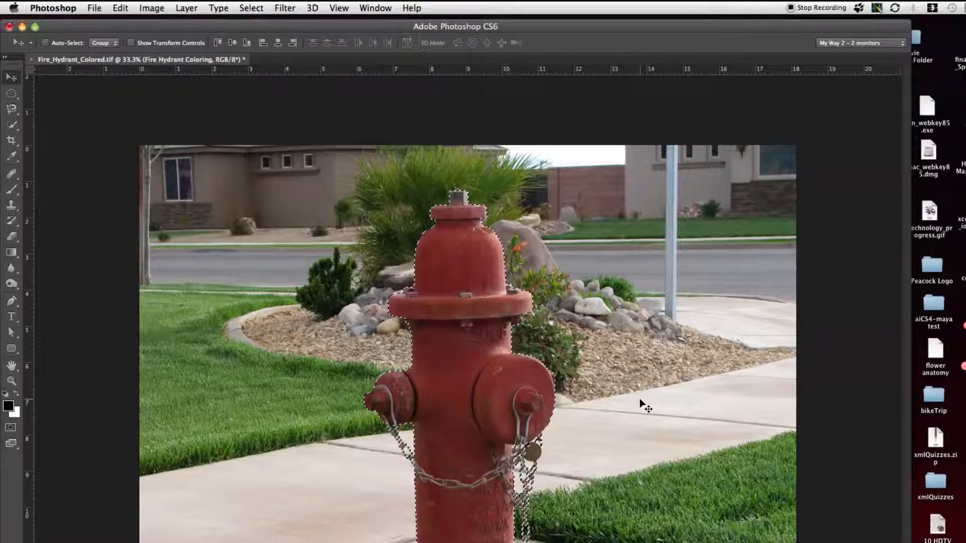
key(super+plus)
key(super+plus)
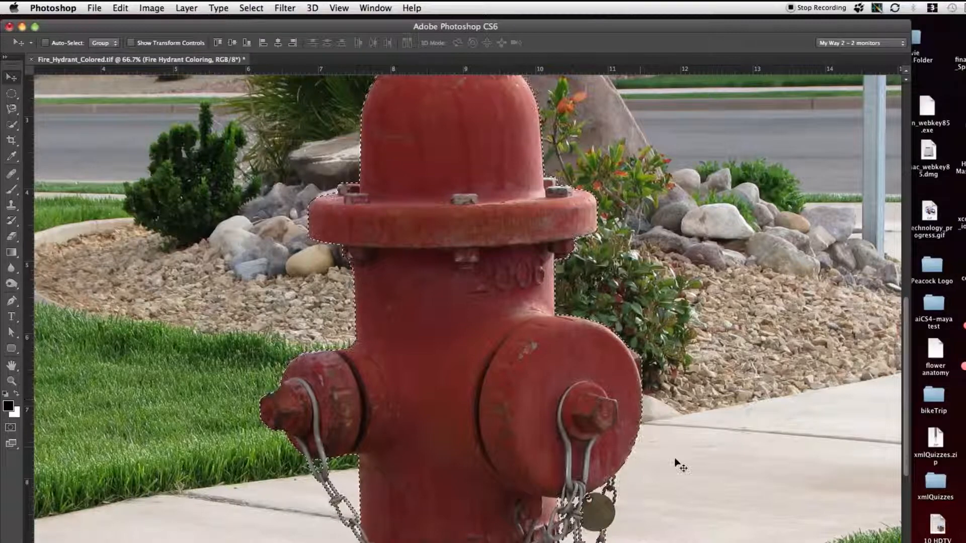
scroll(553, 426, down, 6)
scroll(553, 427, right, 3)
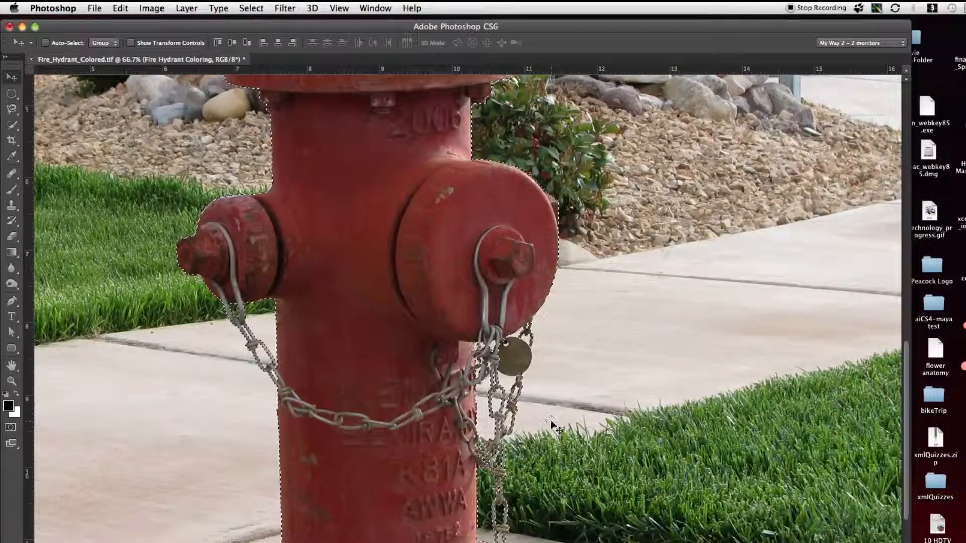
key(super+plus)
key(super+plus)
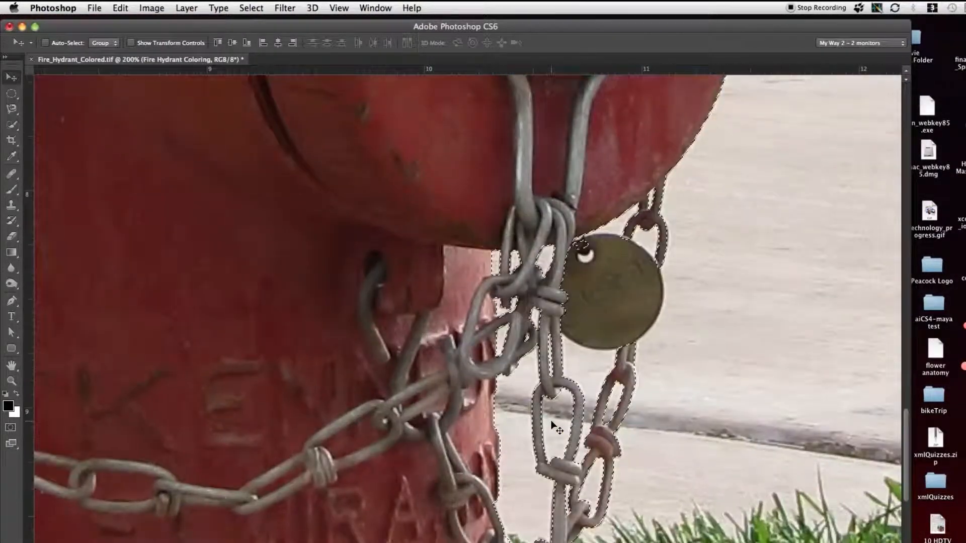
scroll(550, 420, down, 6)
scroll(550, 421, right, 4)
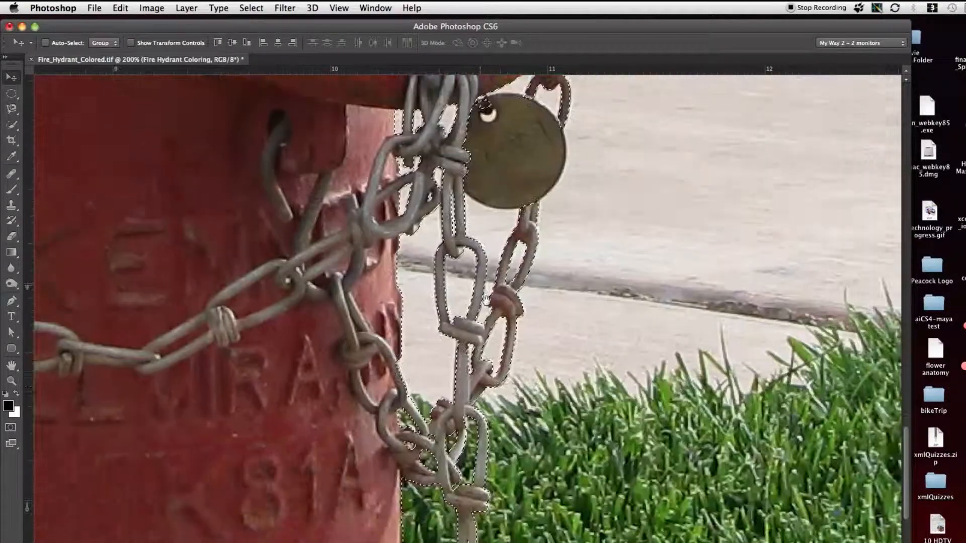
scroll(484, 284, down, 1)
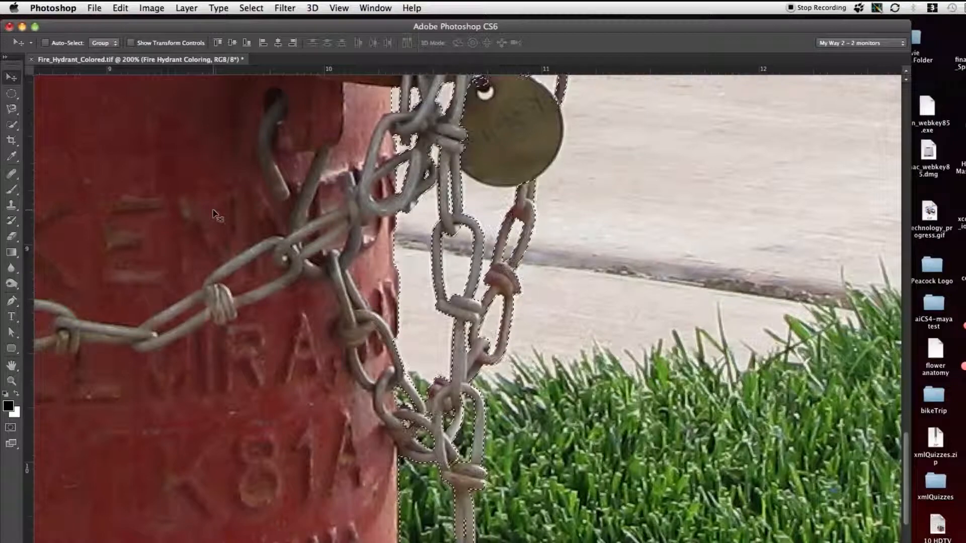
key(super+minus)
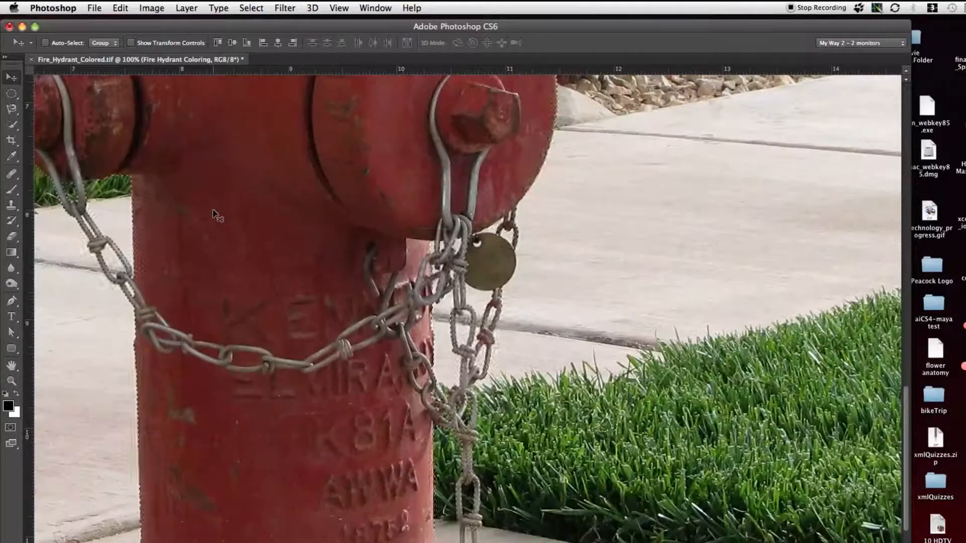
key(super+minus)
key(super+minus)
key(super+minus)
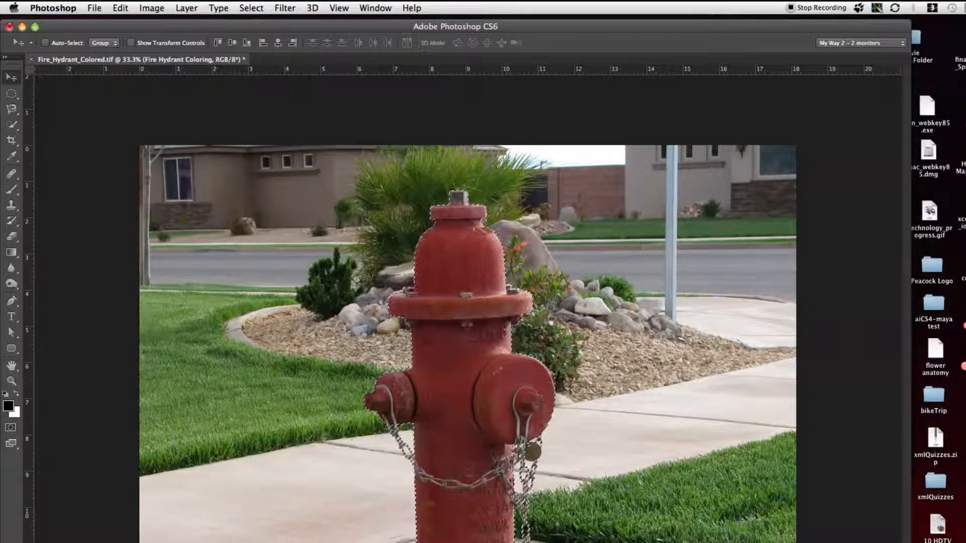
key(super+d)
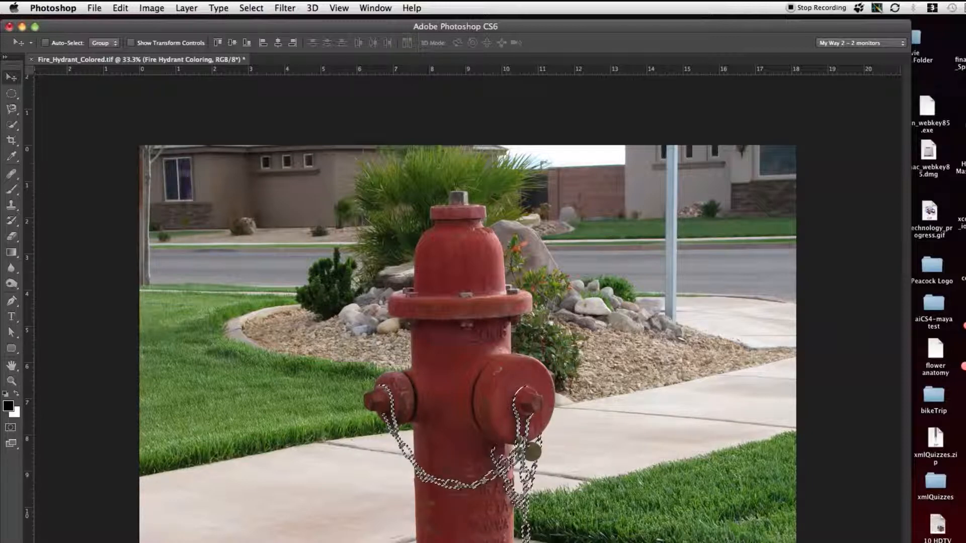
key(super+d)
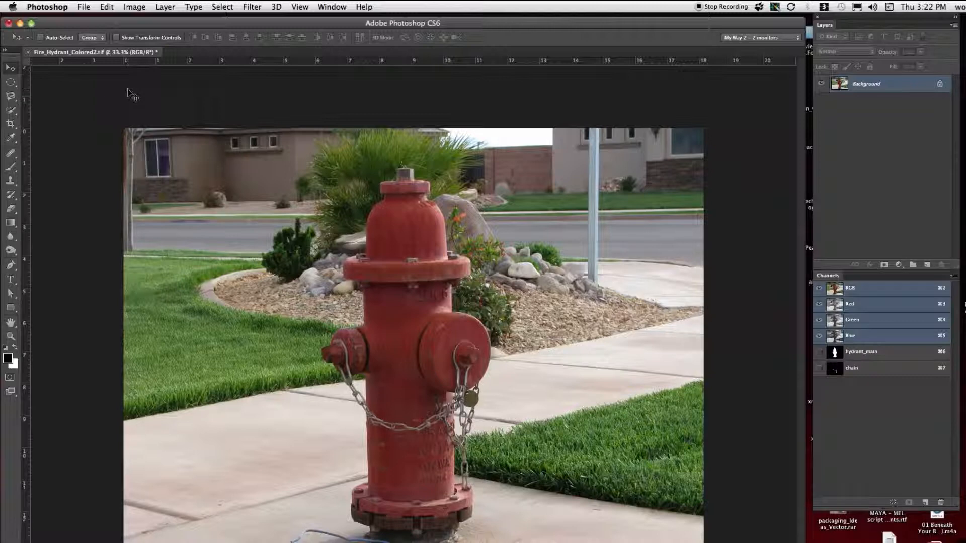
Step: Assign the Adobe RGB (1998) color profile to the fire hydrant image
click(105, 7)
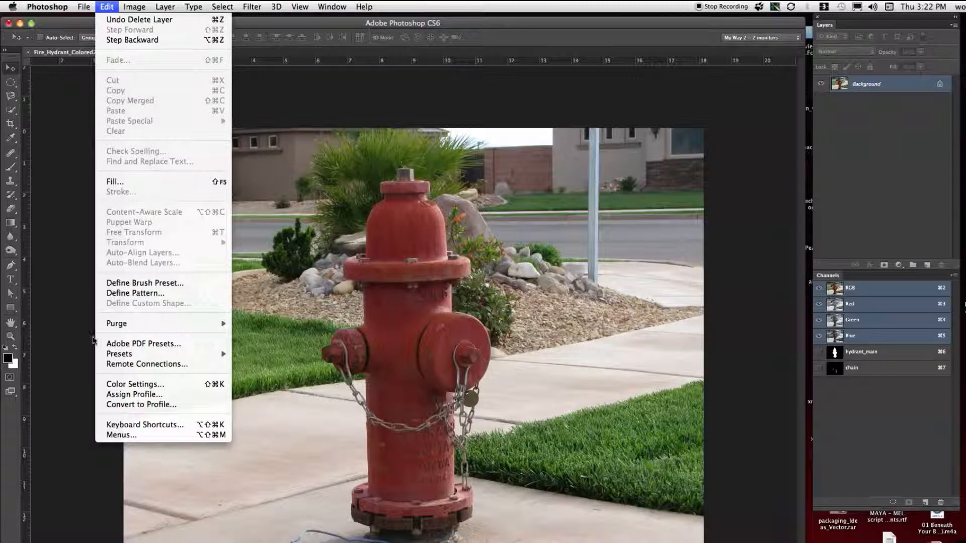
click(122, 395)
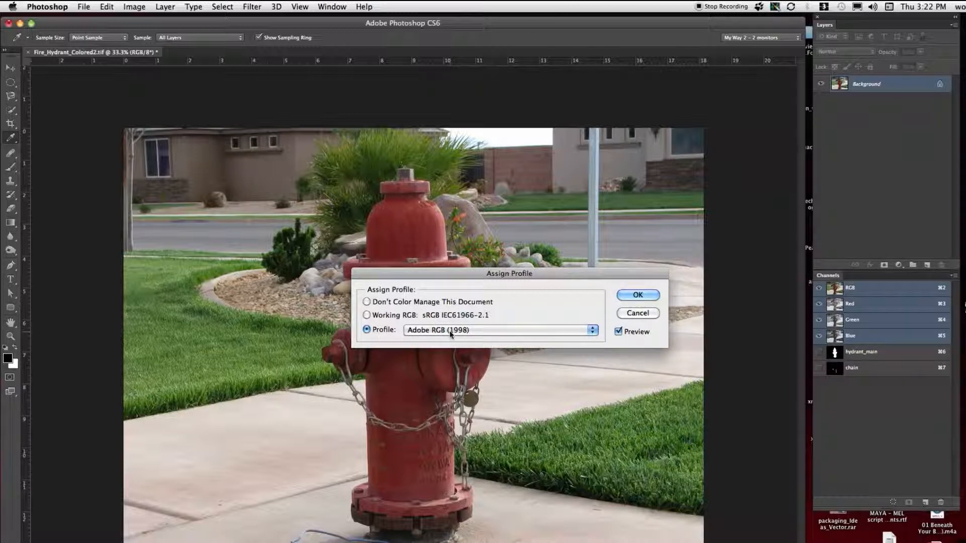
click(637, 295)
key(v)
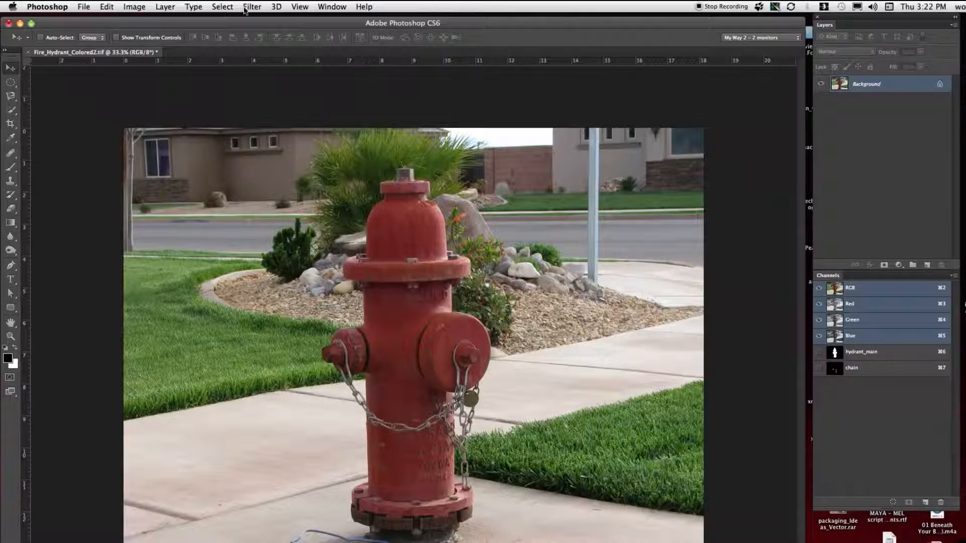
Step: Turn on Proof Colors for the hydrant image, switching it off and on again to compare the colors
click(300, 7)
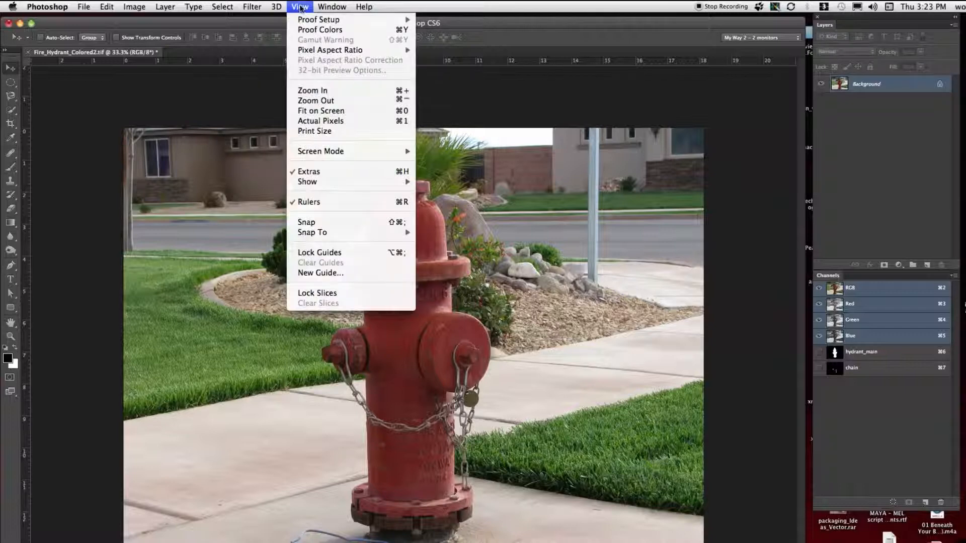
mouse_move(312, 22)
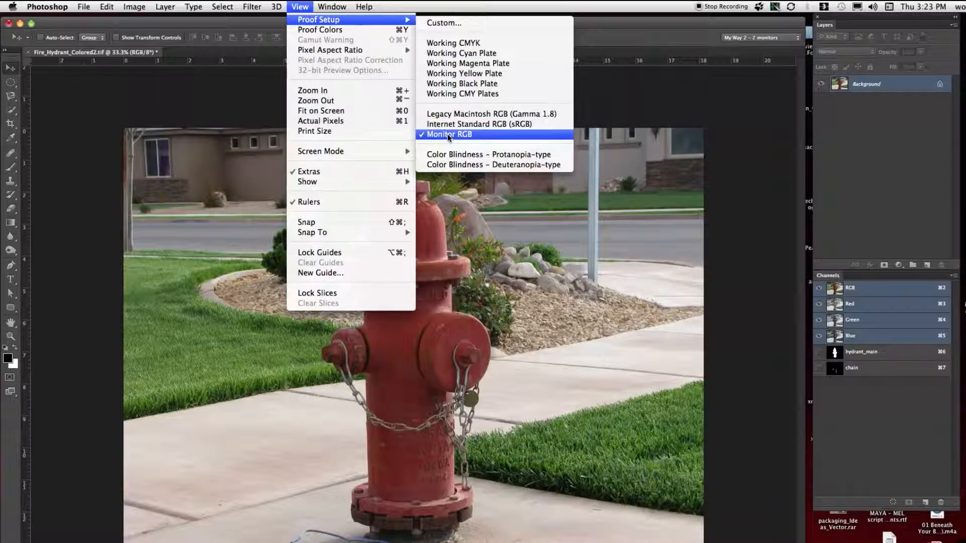
click(322, 31)
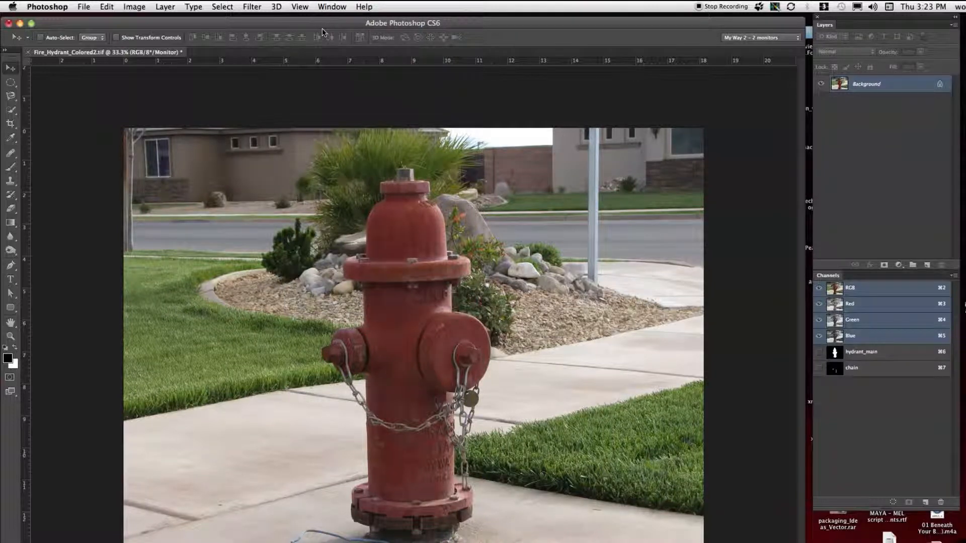
click(300, 7)
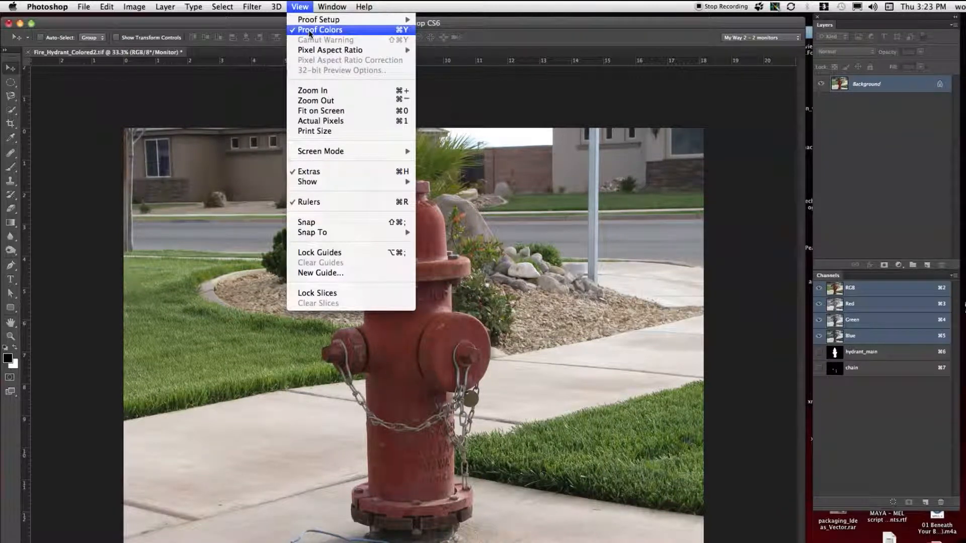
click(309, 31)
click(301, 8)
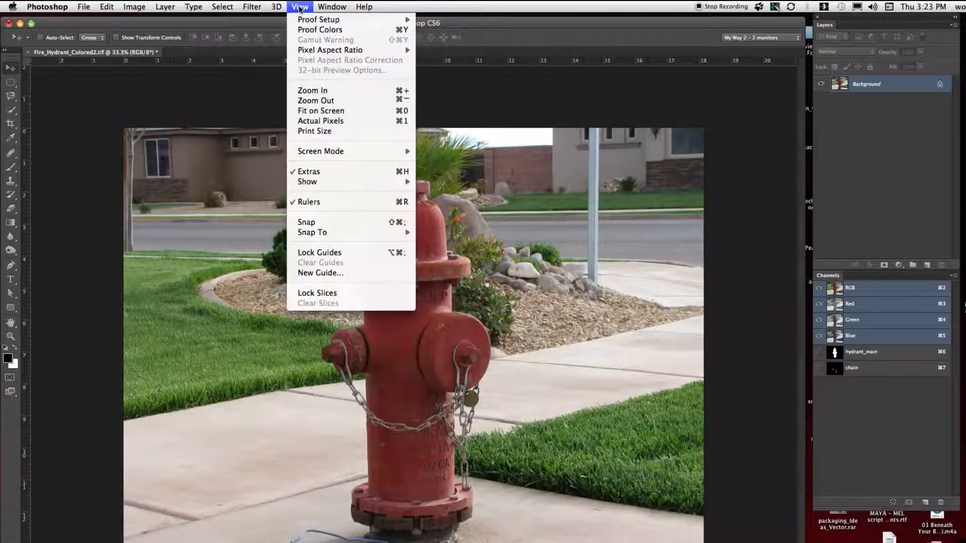
click(305, 32)
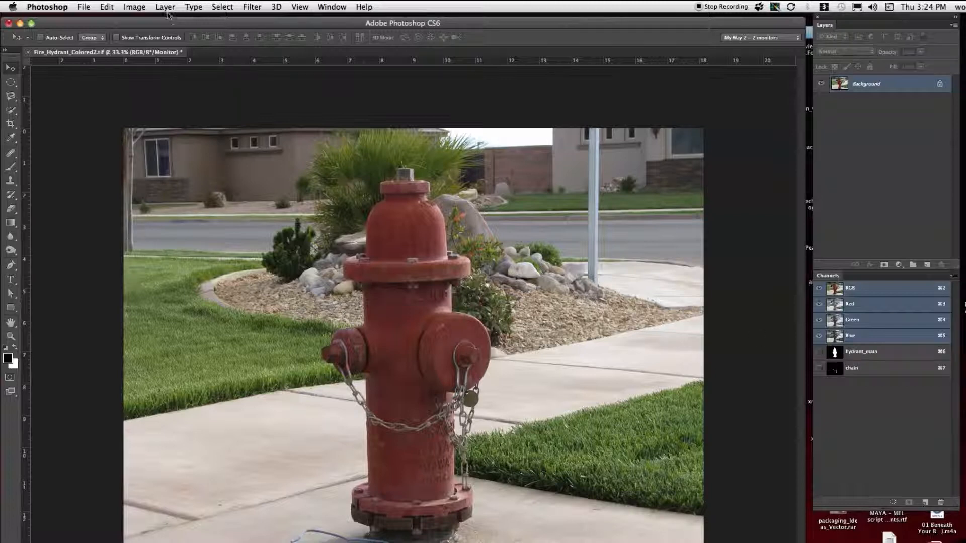
Step: Load the saved hydrant_main channel as a new selection, without inversion, and deselect it
click(232, 8)
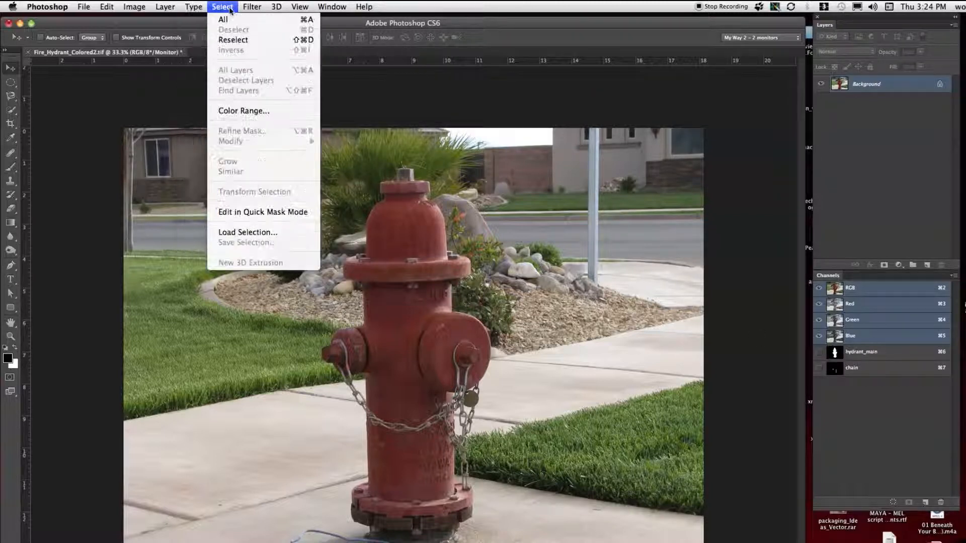
click(242, 235)
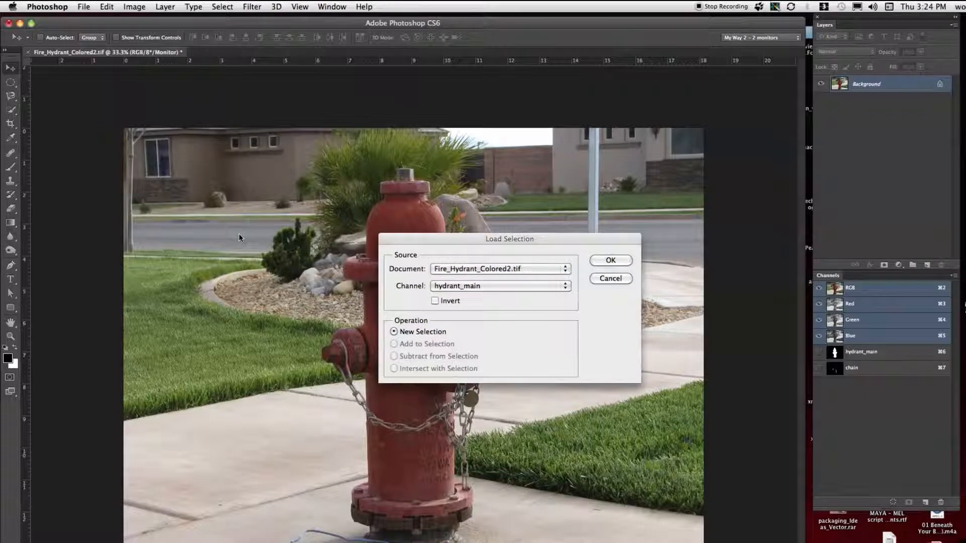
click(456, 286)
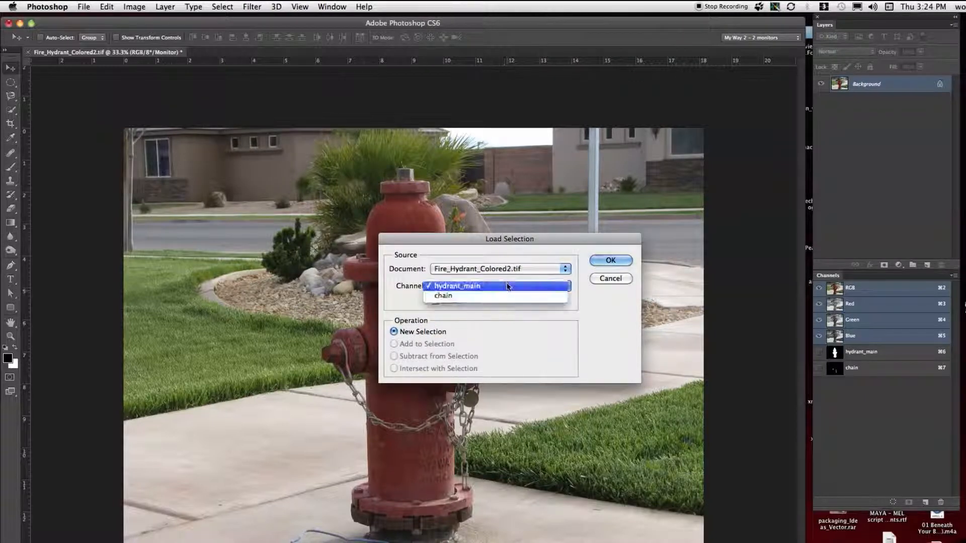
click(455, 286)
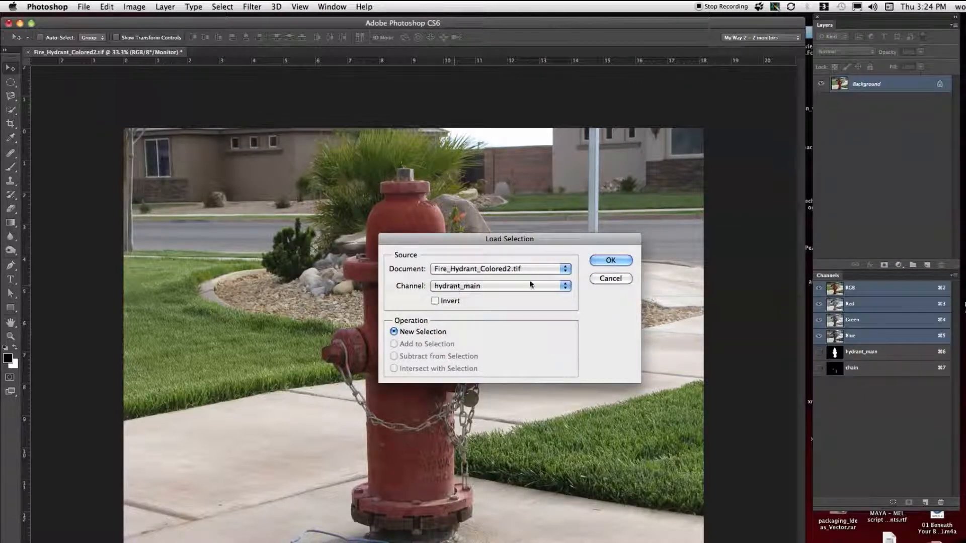
click(604, 262)
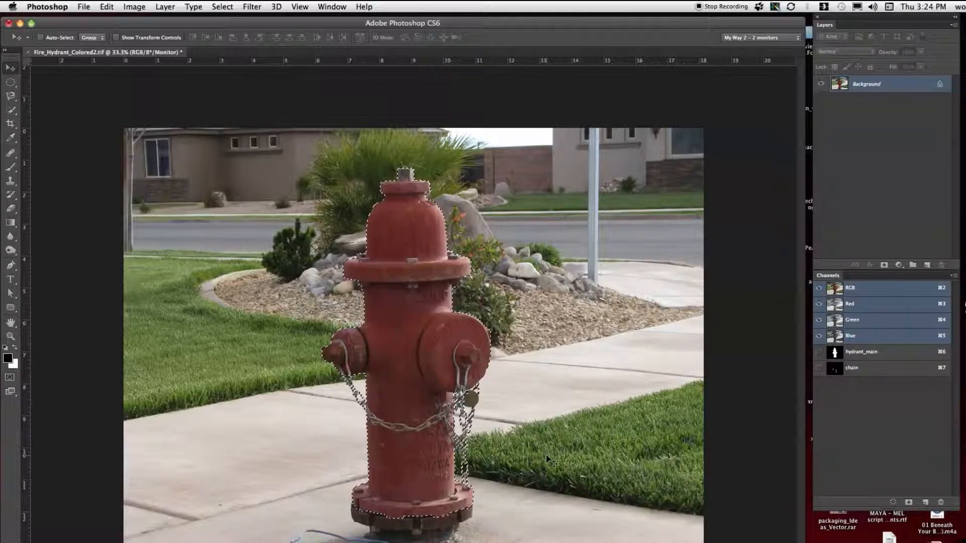
click(222, 6)
click(231, 30)
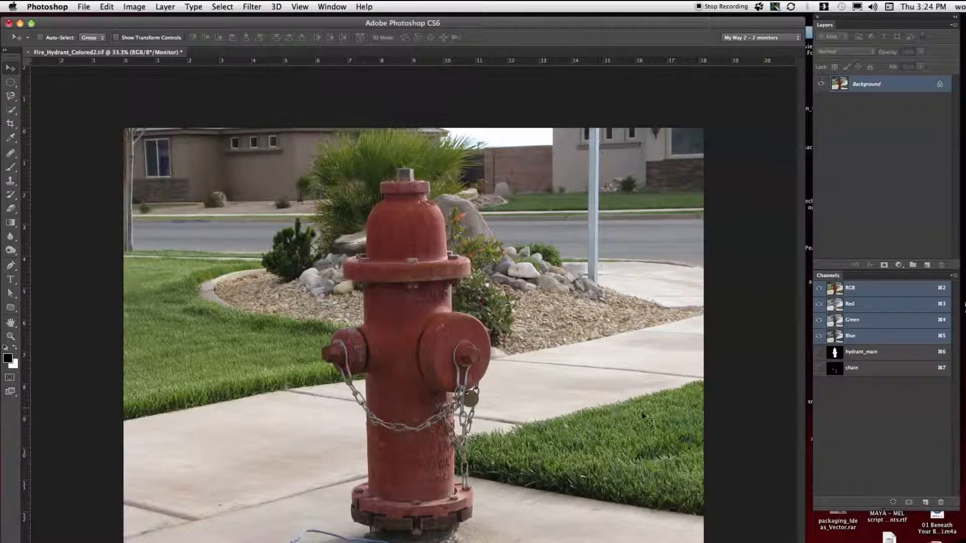
Step: Make the hydrant the active selection again from the hydrant_main alpha channel
super+click(836, 353)
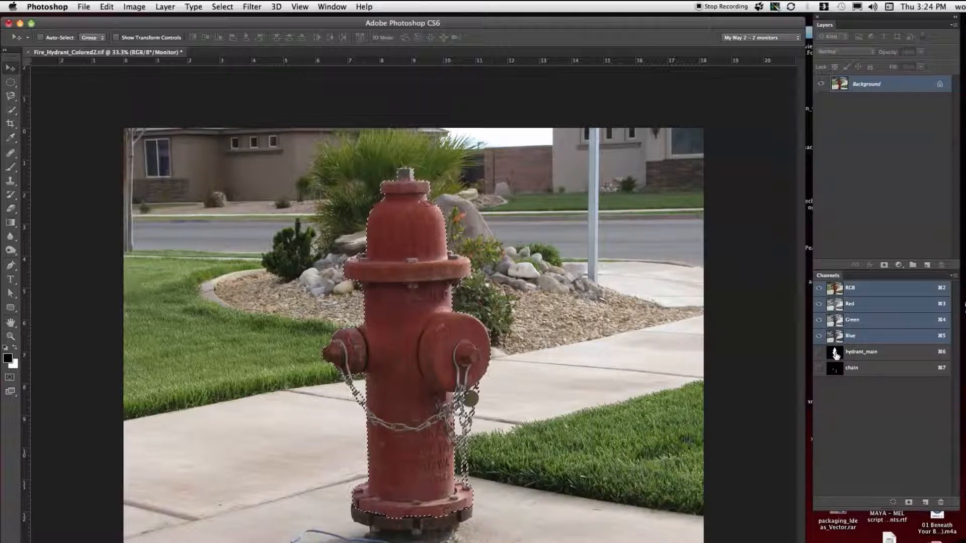
click(223, 7)
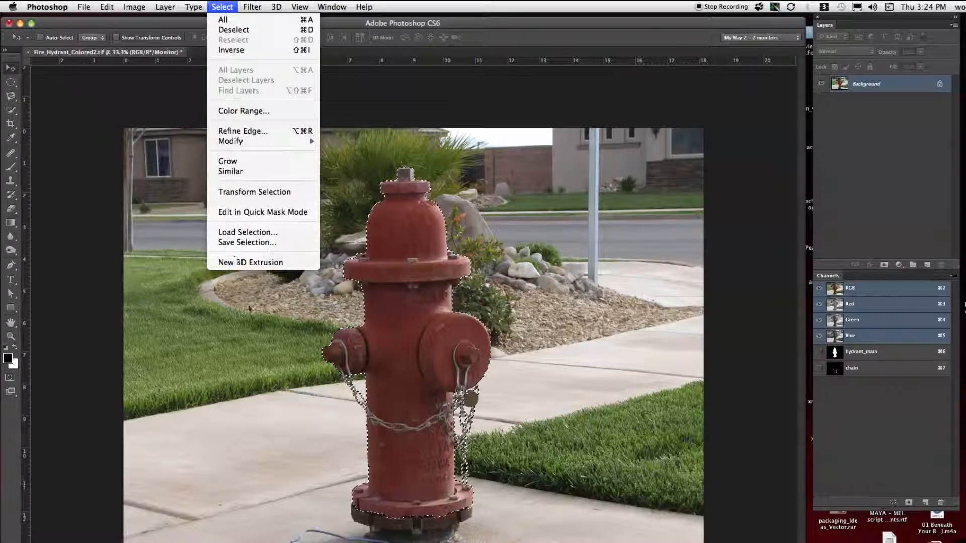
click(647, 288)
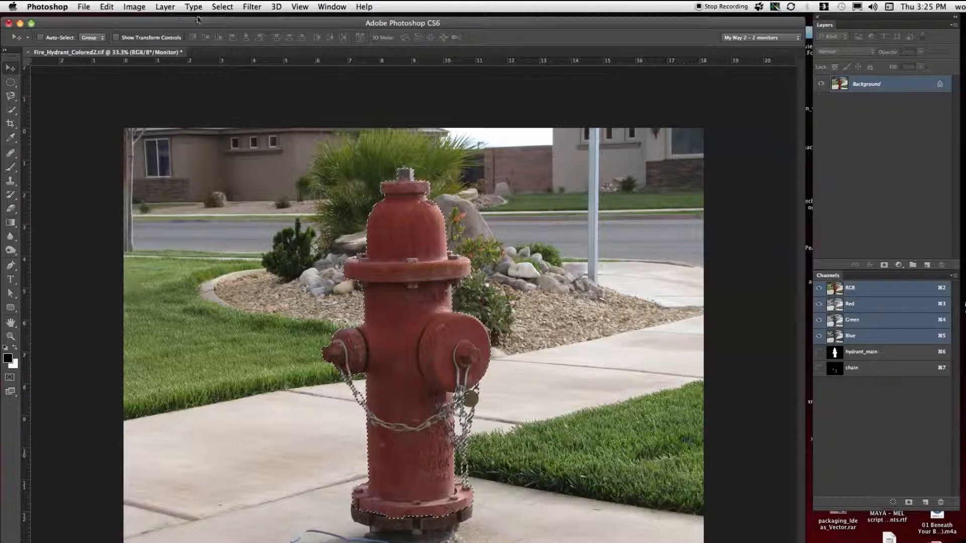
Step: Add a Hue/Saturation adjustment layer masked to the hydrant selection, in Normal mode at 100% opacity with the default name
click(165, 7)
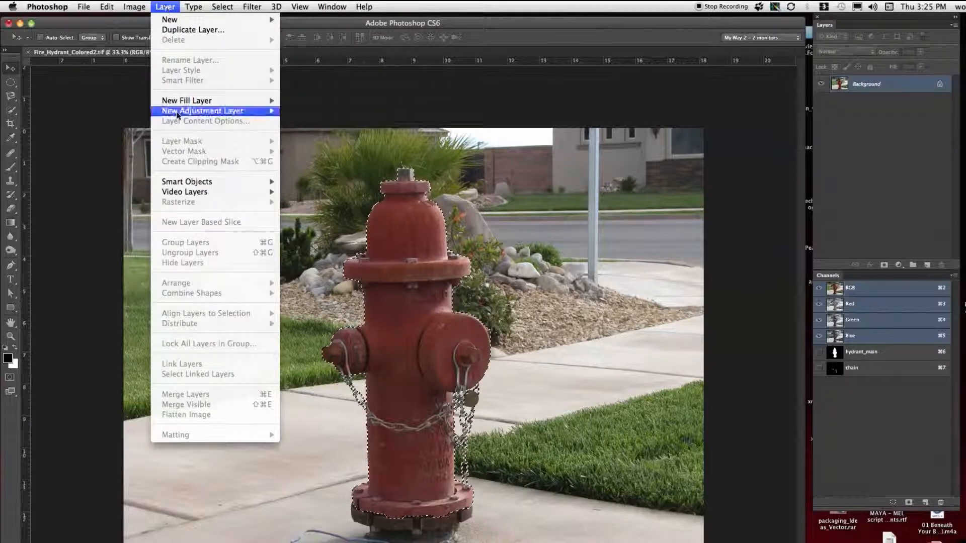
mouse_move(181, 114)
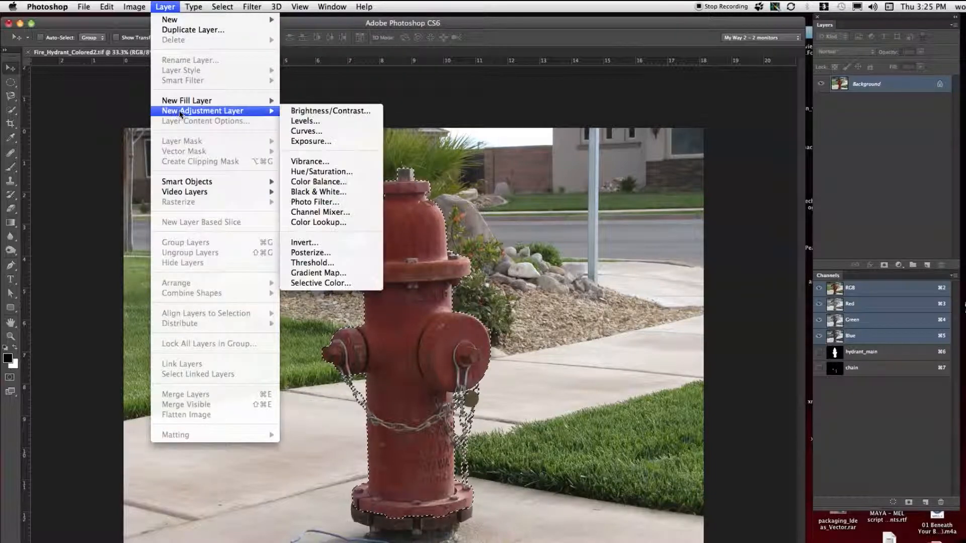
click(316, 173)
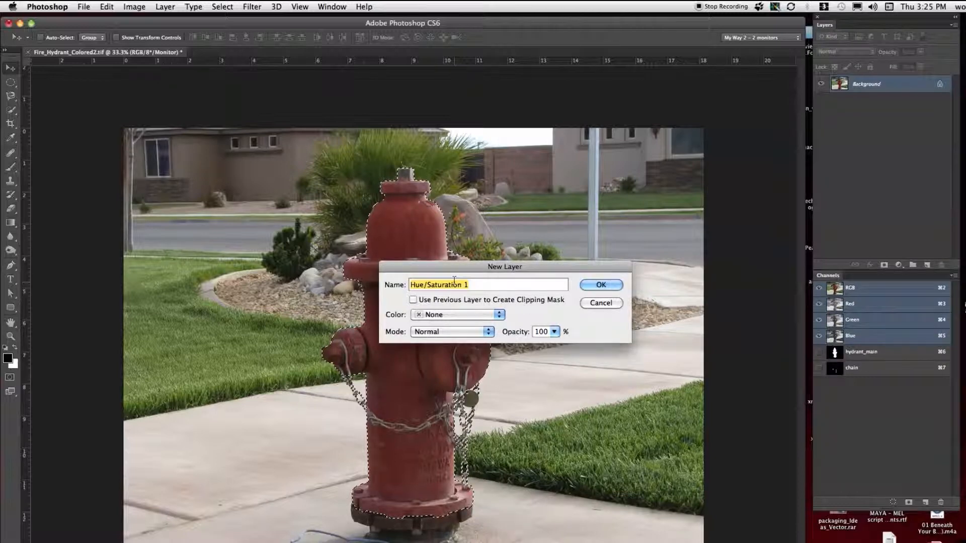
click(609, 285)
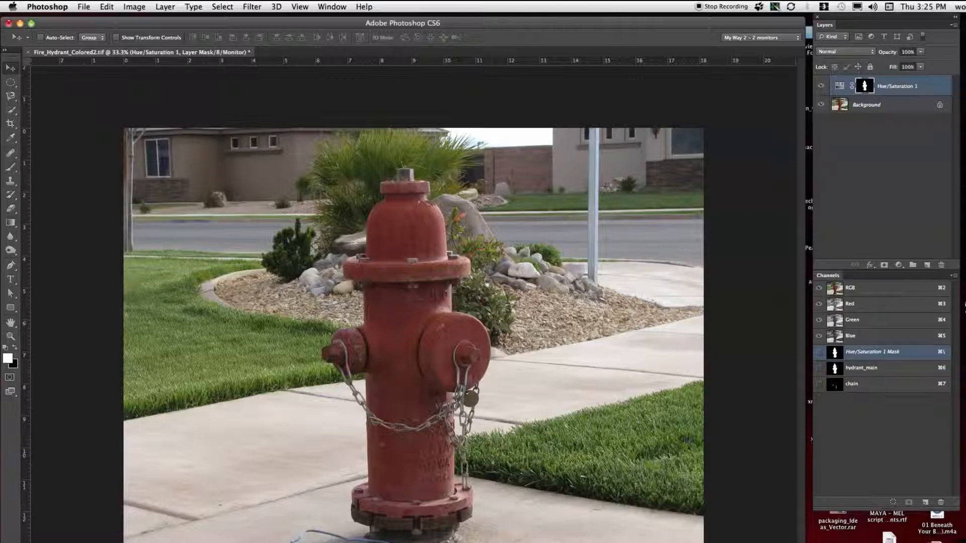
Step: Move the Hue/Saturation properties over the grass beside the hydrant and select the Background layer
drag(33, 58, 654, 356)
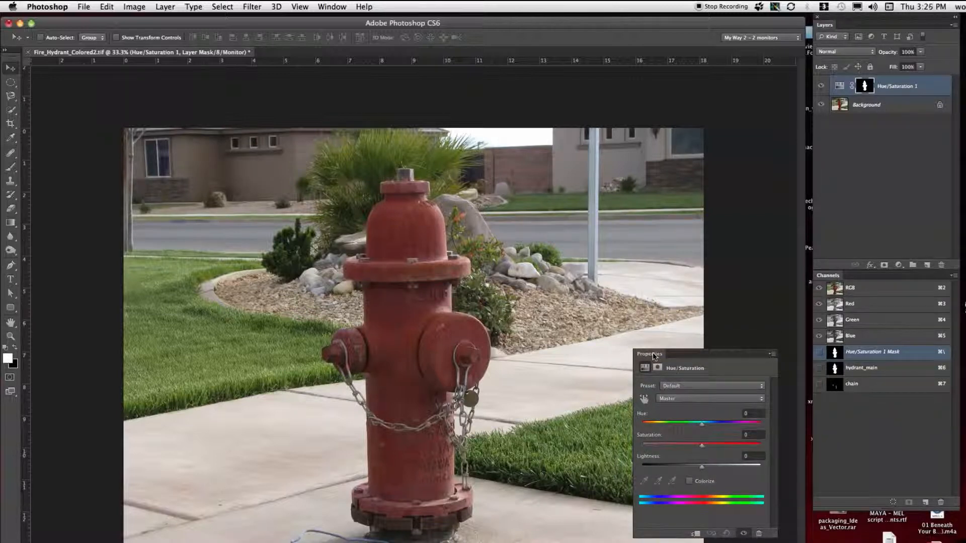
drag(654, 357, 655, 357)
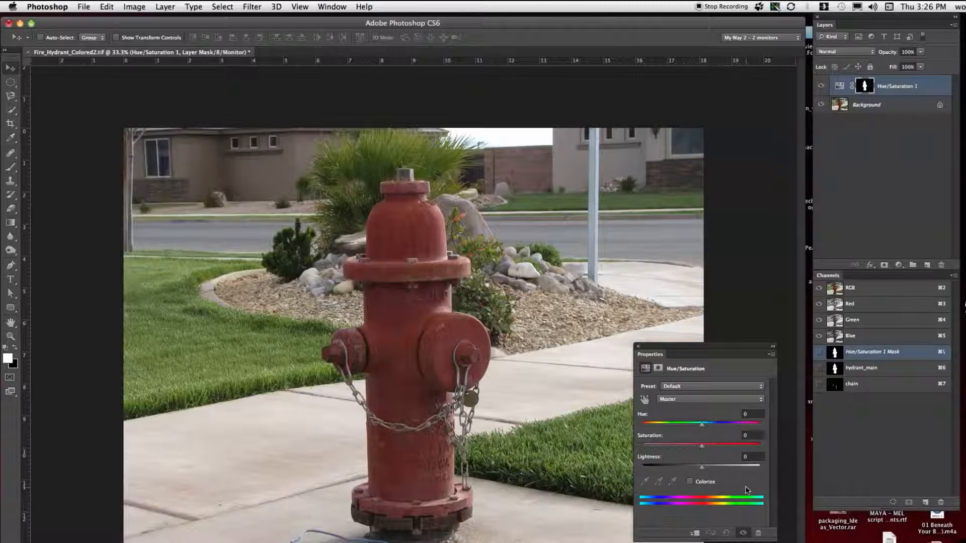
click(906, 106)
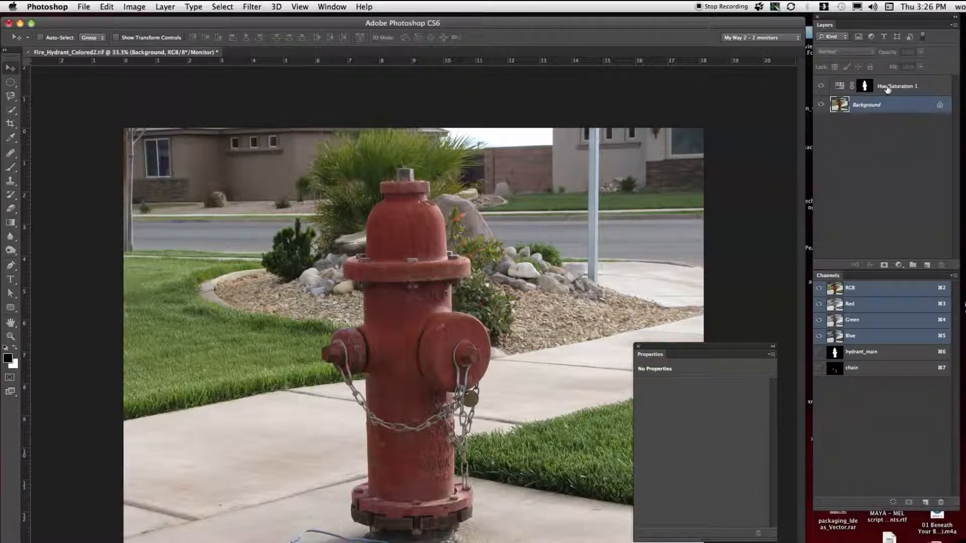
Step: Select the Hue/Saturation 1 layer and try hue values of -125 and -13 on the hydrant
click(888, 88)
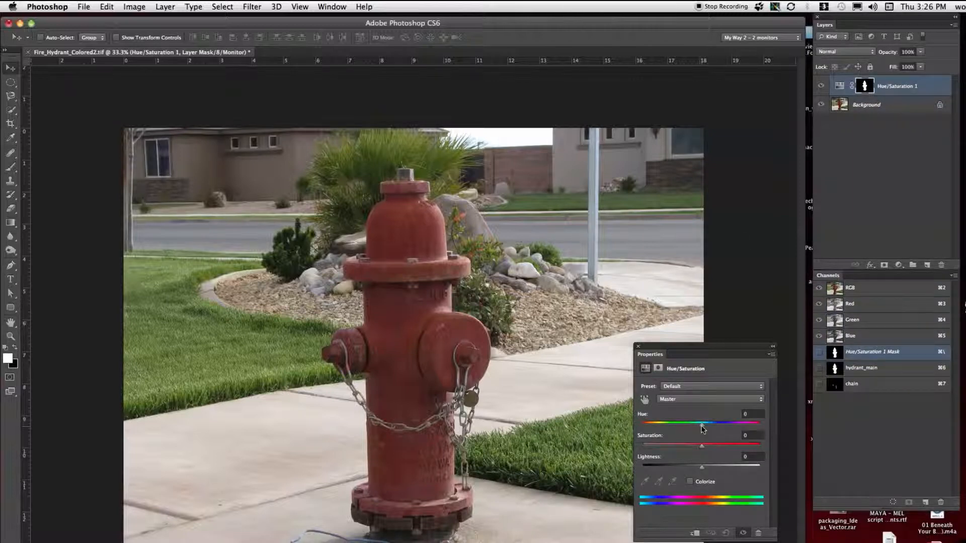
drag(703, 429, 657, 429)
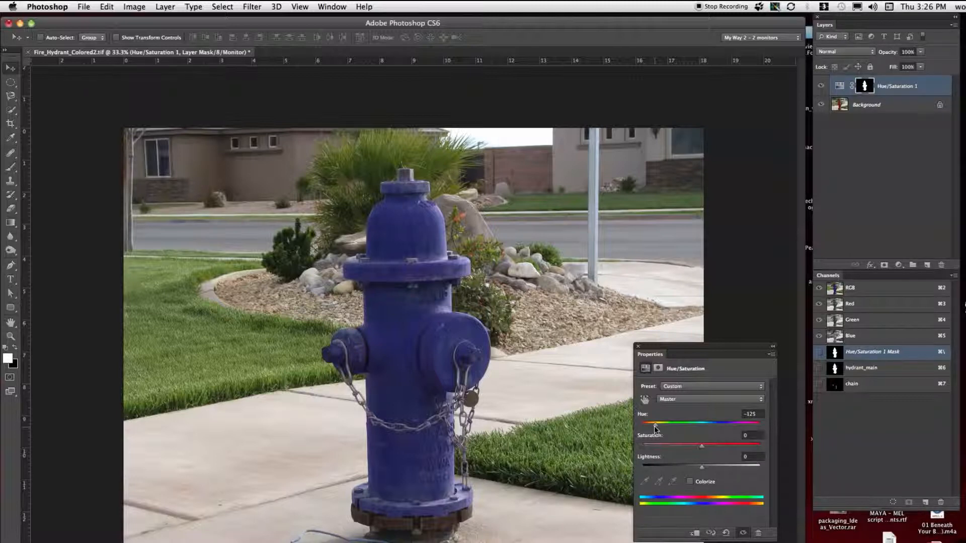
drag(654, 428, 695, 427)
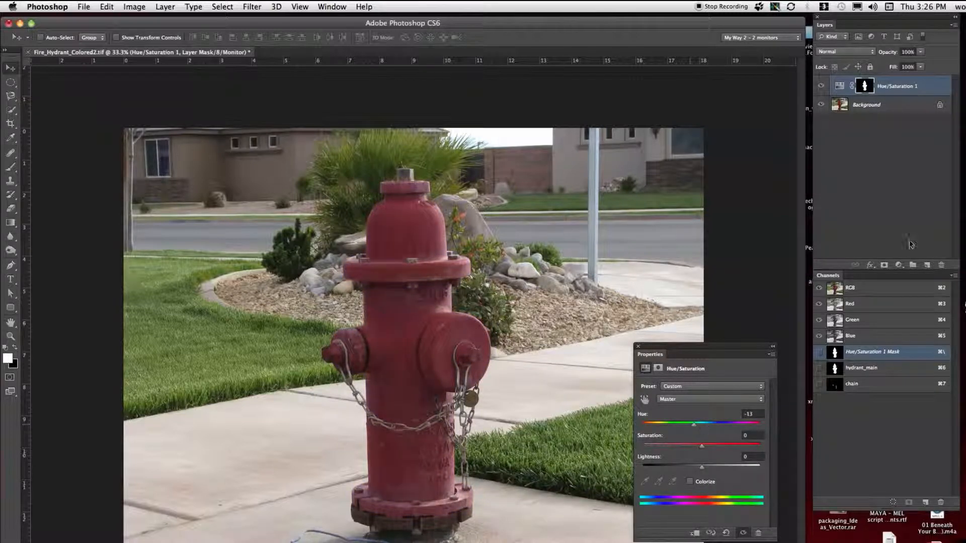
Step: Compare with Hue/Saturation 1 hidden, reselect the layer, and show it again with its hue set to -136
click(822, 88)
click(878, 180)
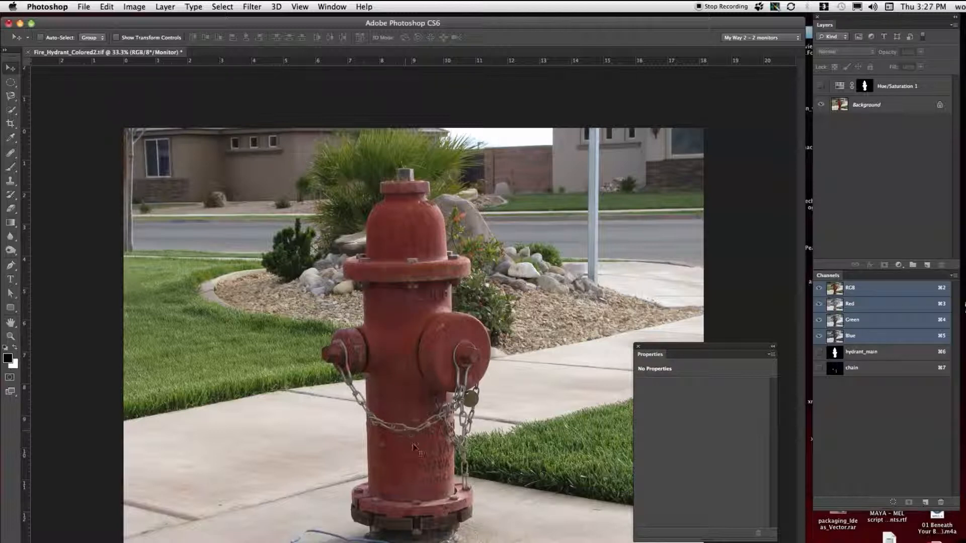
click(903, 86)
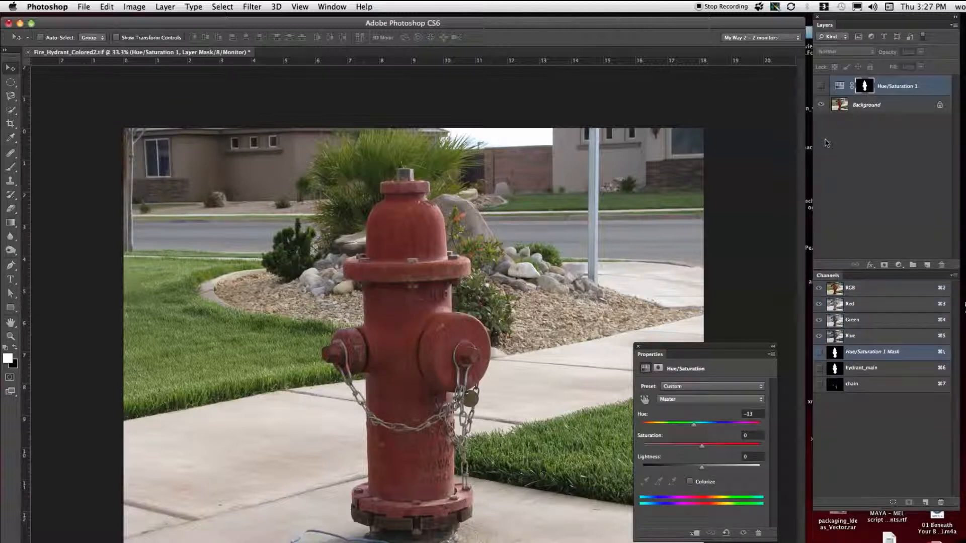
drag(694, 427, 653, 429)
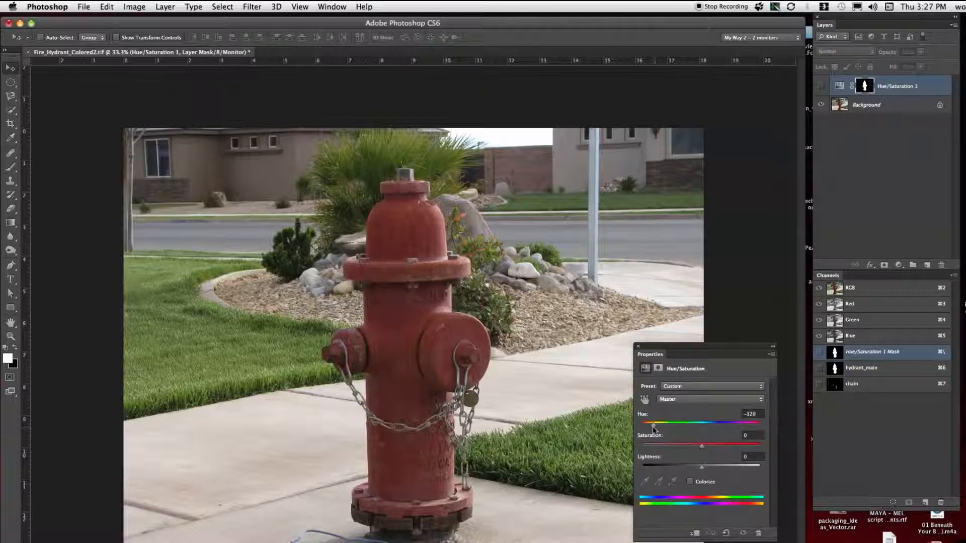
click(821, 86)
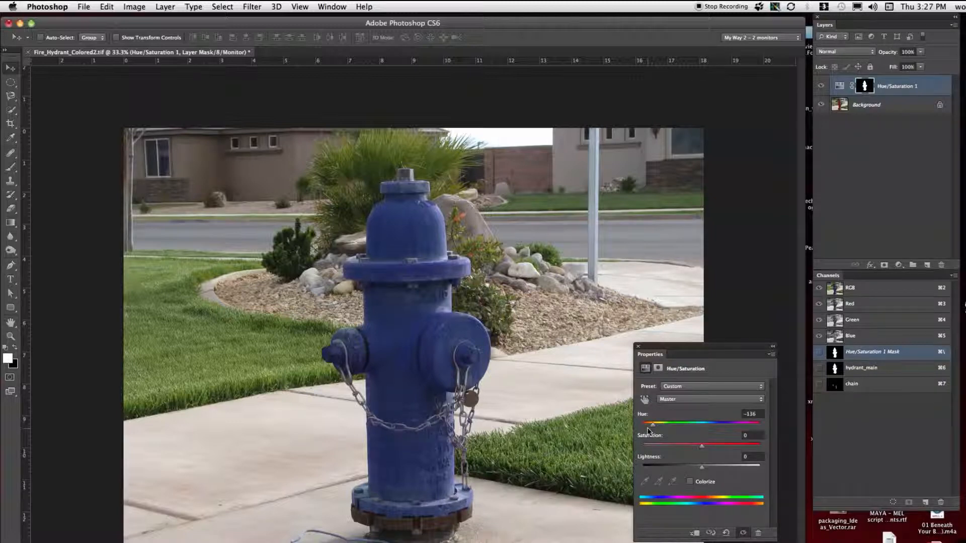
Step: Try hue values of -52 and -79 on the hydrant and preview the Colorize option before switching it off
drag(652, 425, 673, 426)
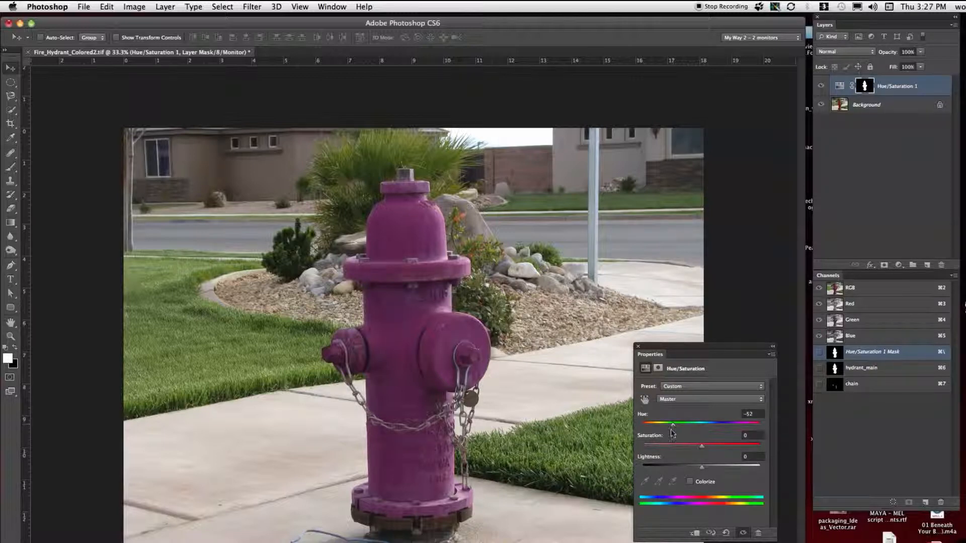
drag(672, 426, 666, 425)
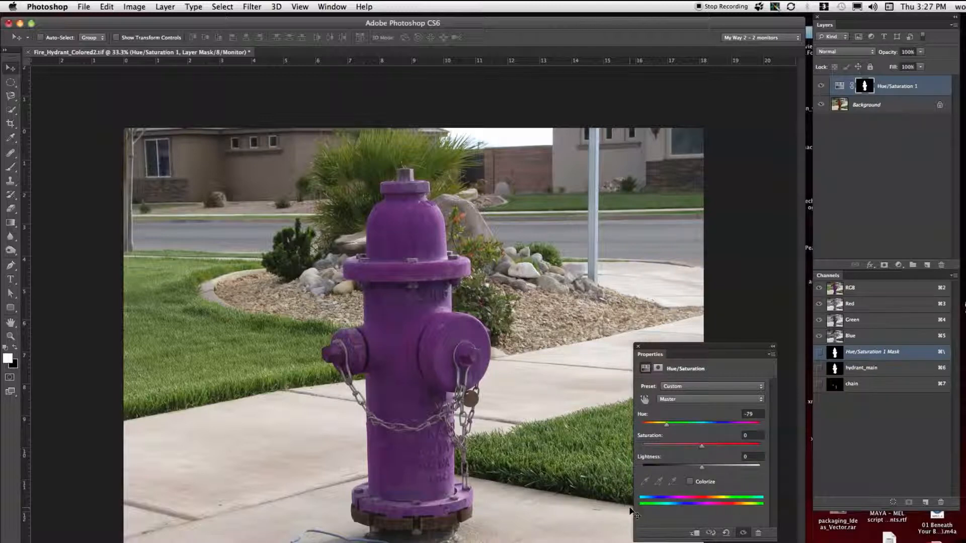
click(690, 482)
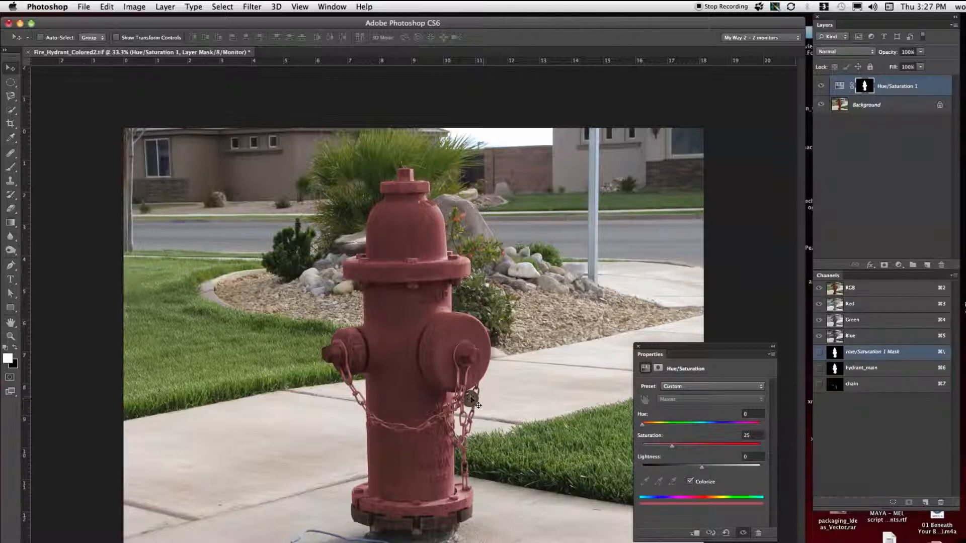
click(690, 482)
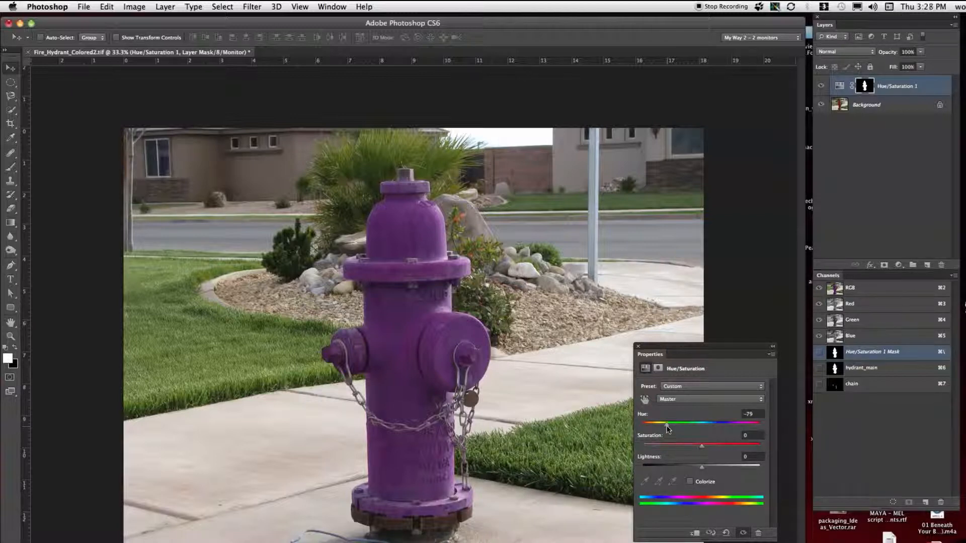
Step: Set the hydrant's hue to -138, keeping saturation and lightness at 0
drag(667, 429, 651, 428)
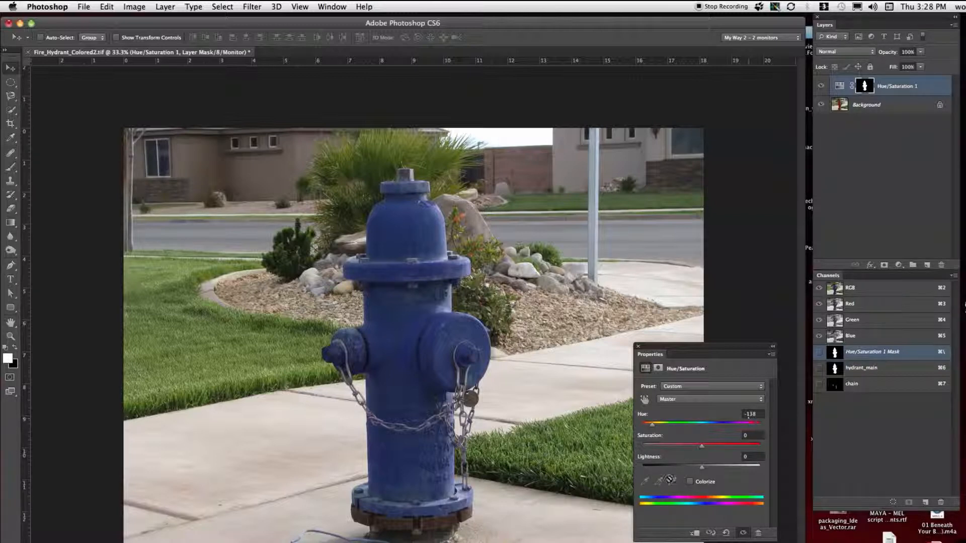
drag(702, 447, 703, 471)
Step: Load the chain channel as a selection and add a second Hue/Saturation adjustment layer masked to it, with the default name and options
super+click(835, 386)
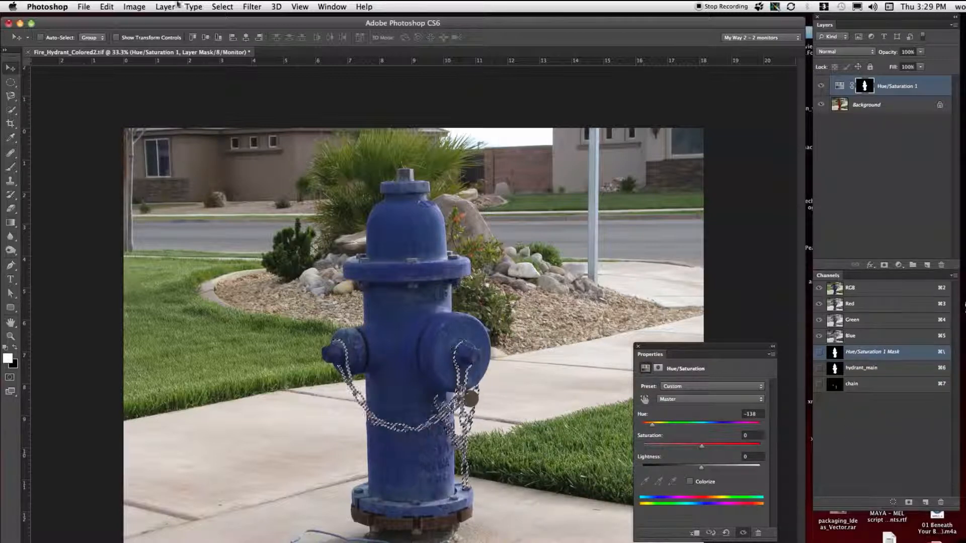
click(162, 7)
mouse_move(217, 111)
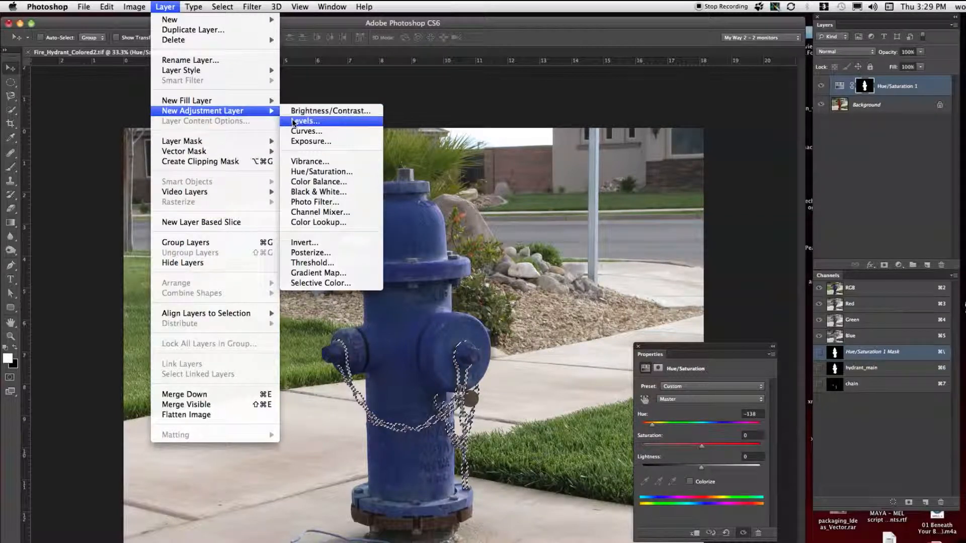
click(303, 172)
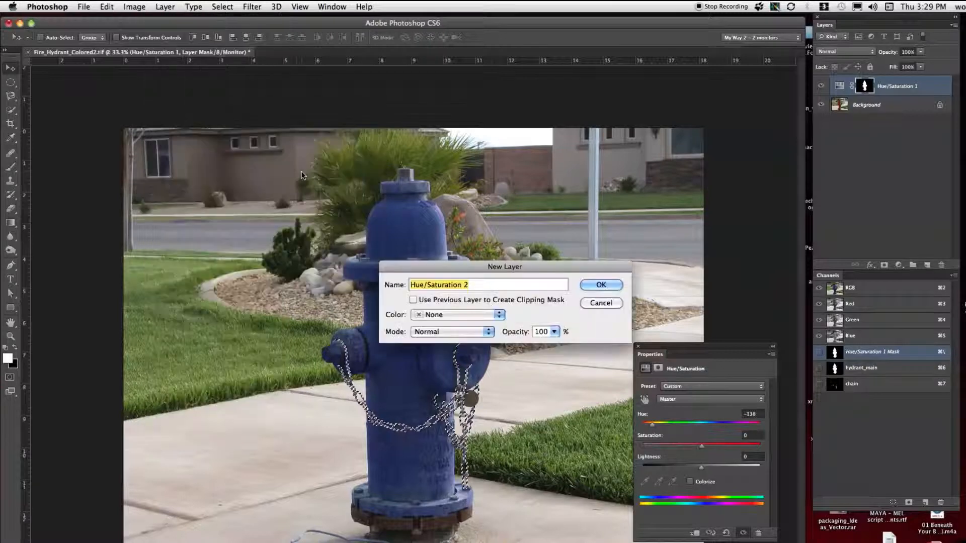
click(597, 286)
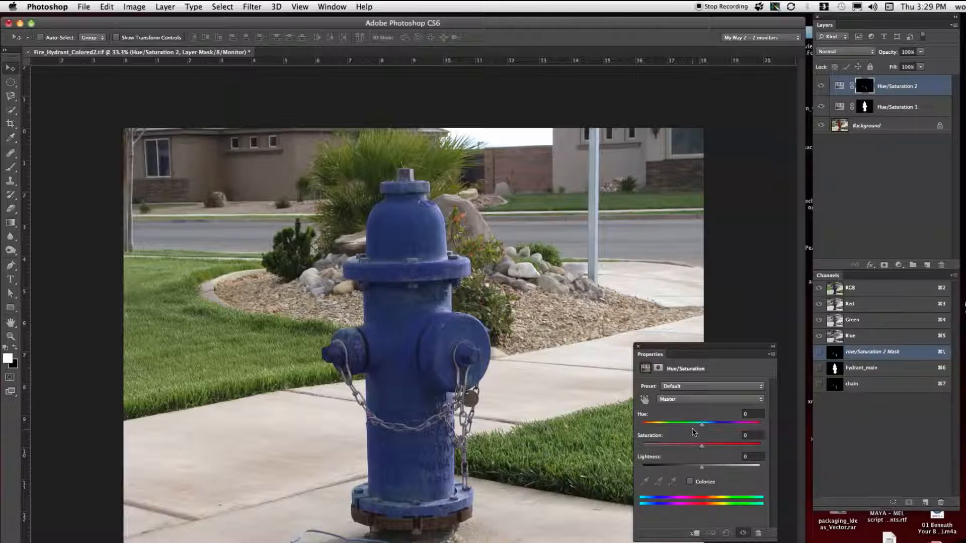
Step: Set the chain's saturation to -100 and lightness to +10 in the Hue/Saturation 2 layer
drag(703, 449, 642, 447)
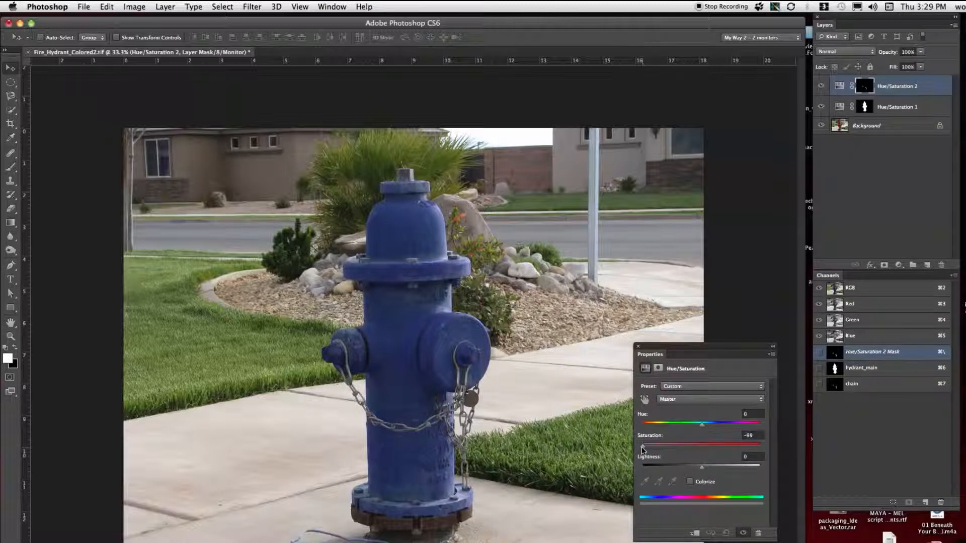
drag(702, 468, 704, 469)
drag(642, 446, 633, 451)
drag(703, 467, 735, 467)
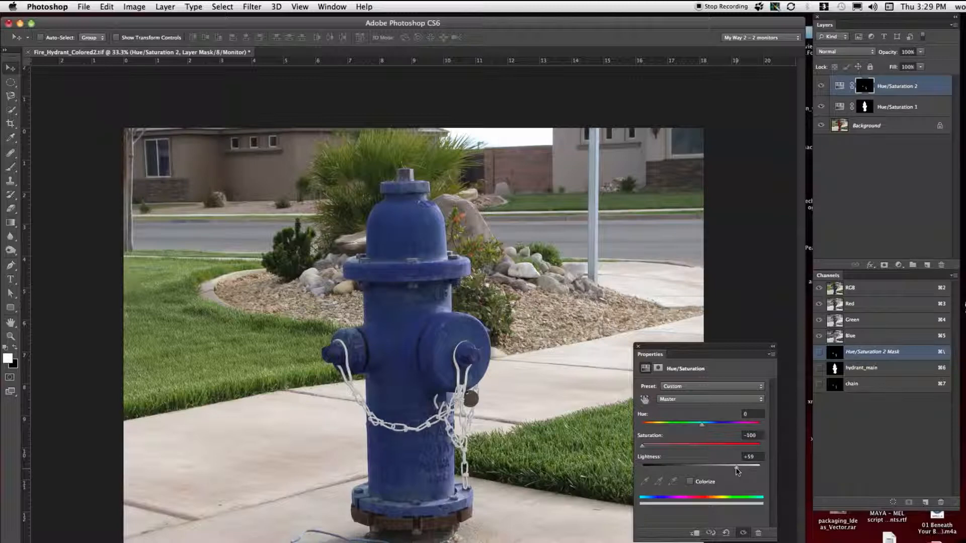
drag(736, 467, 708, 468)
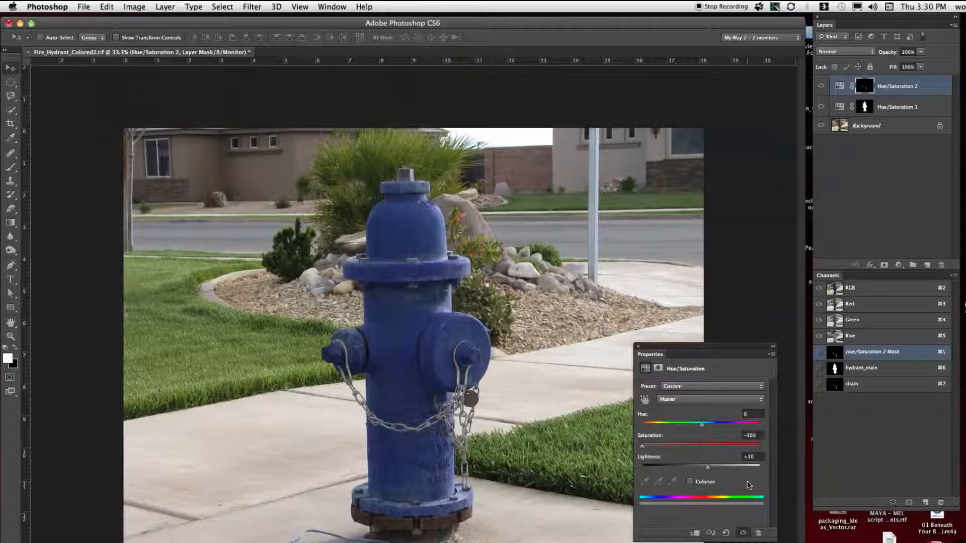
Step: Deselect all layers and hide both Hue/Saturation layers to compare with the original photo
click(892, 181)
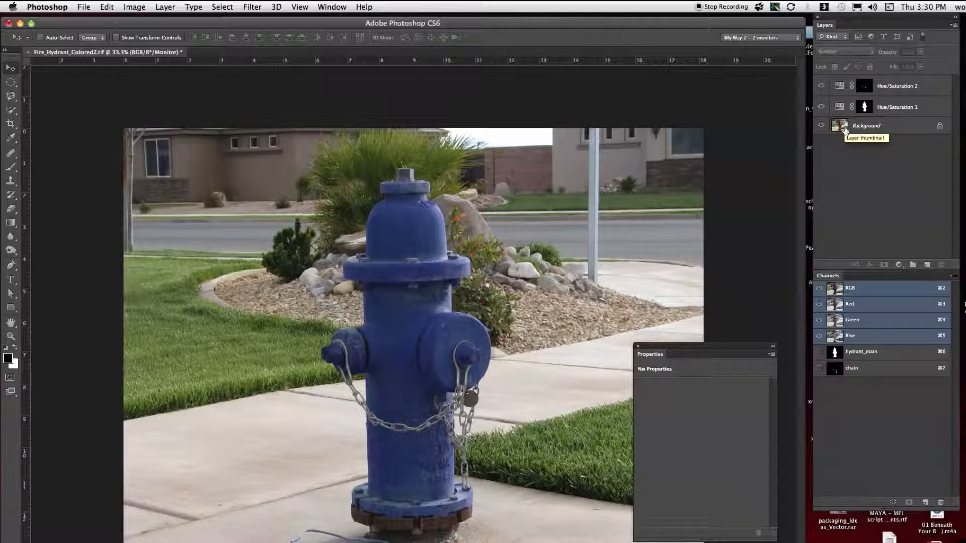
click(821, 89)
click(821, 106)
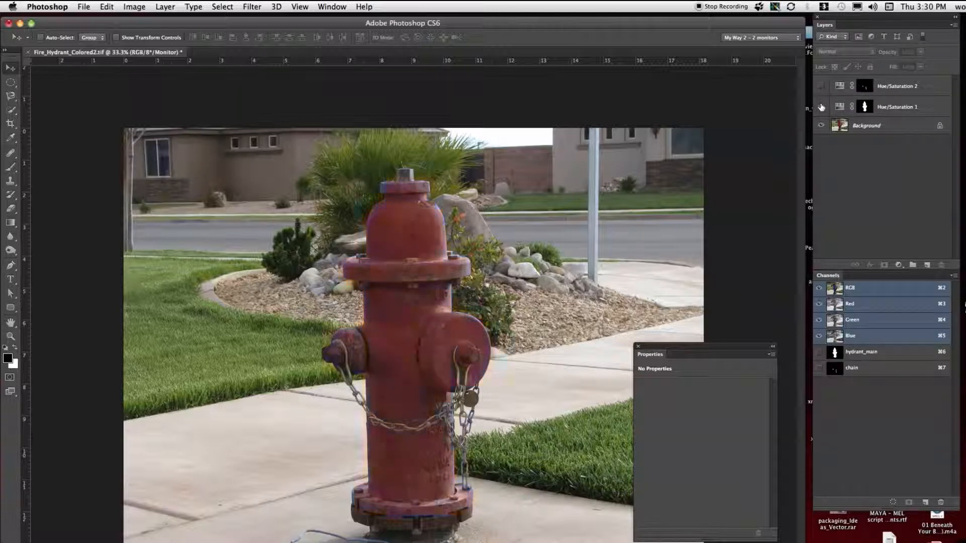